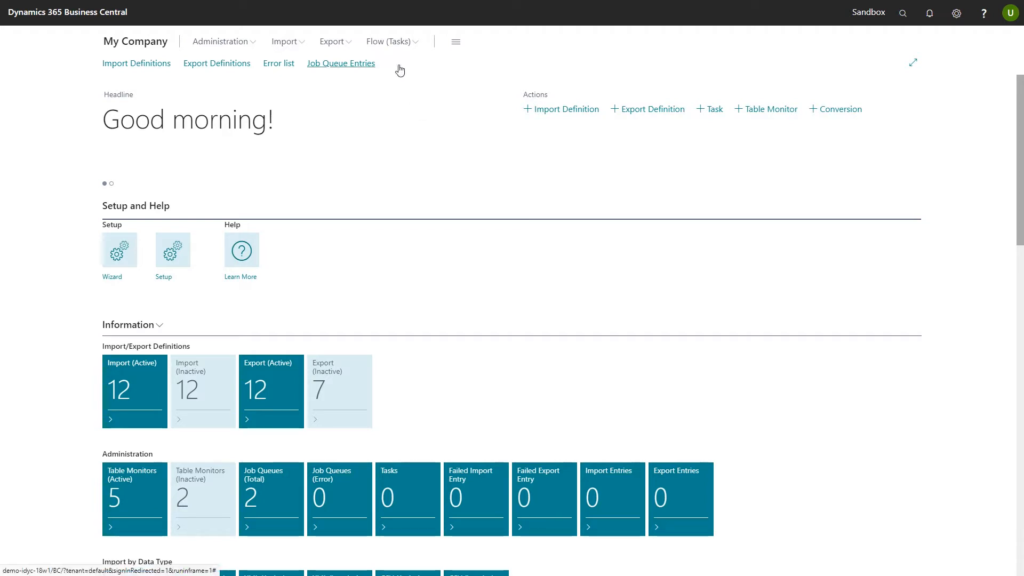
- Go to the Job Queue Entries list from the ConnectIT role center navigation bar
click(357, 69)
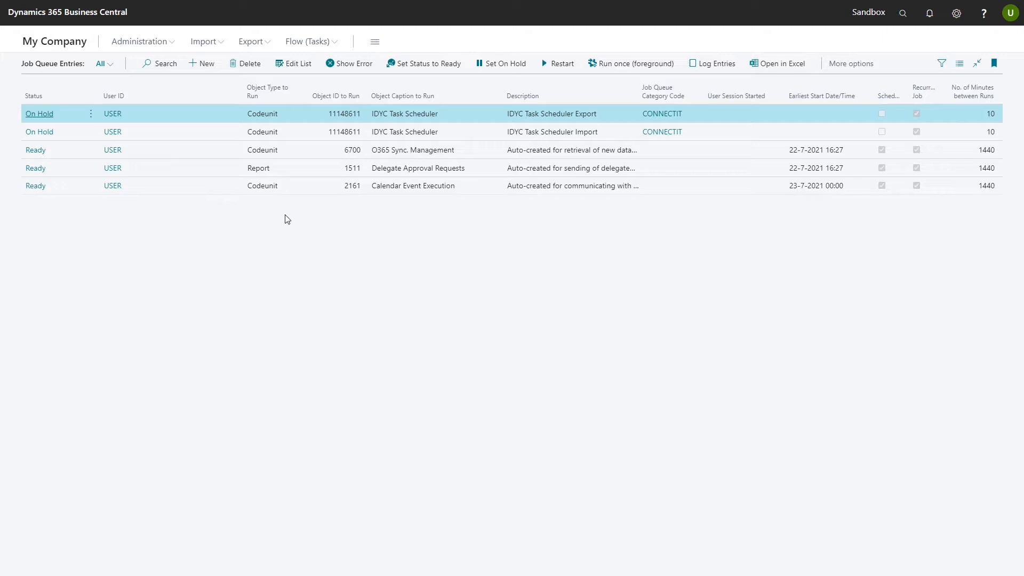
- Review the on-hold IDYC Task Scheduler Export card (parameter export, every 10 minutes), then advance to the next entry
click(43, 113)
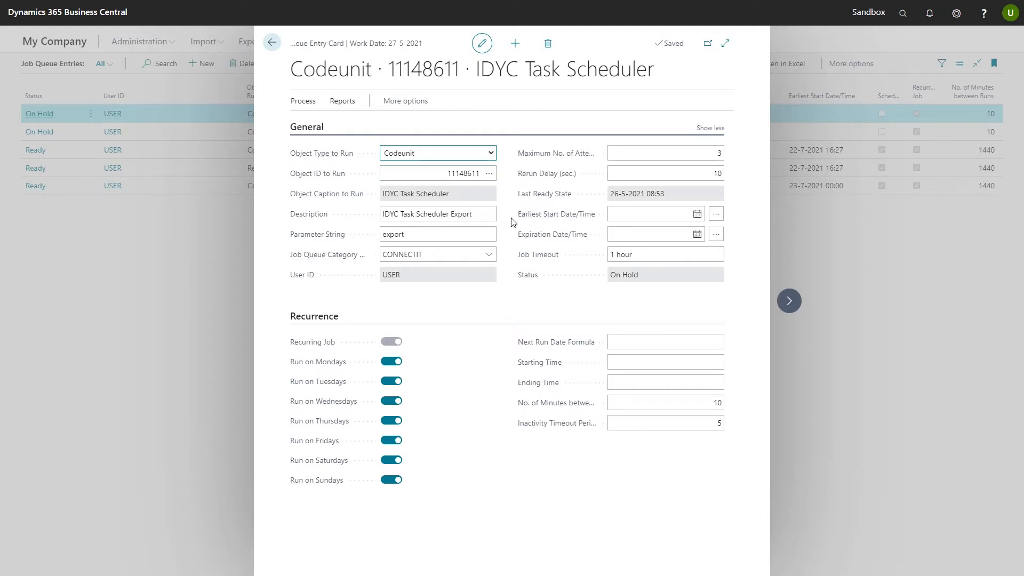
click(437, 237)
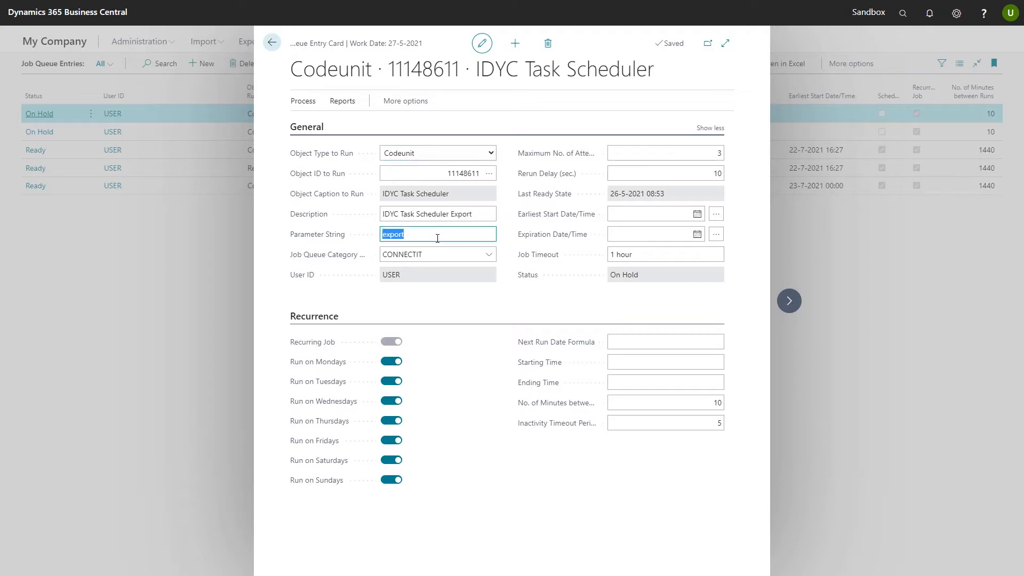
click(437, 238)
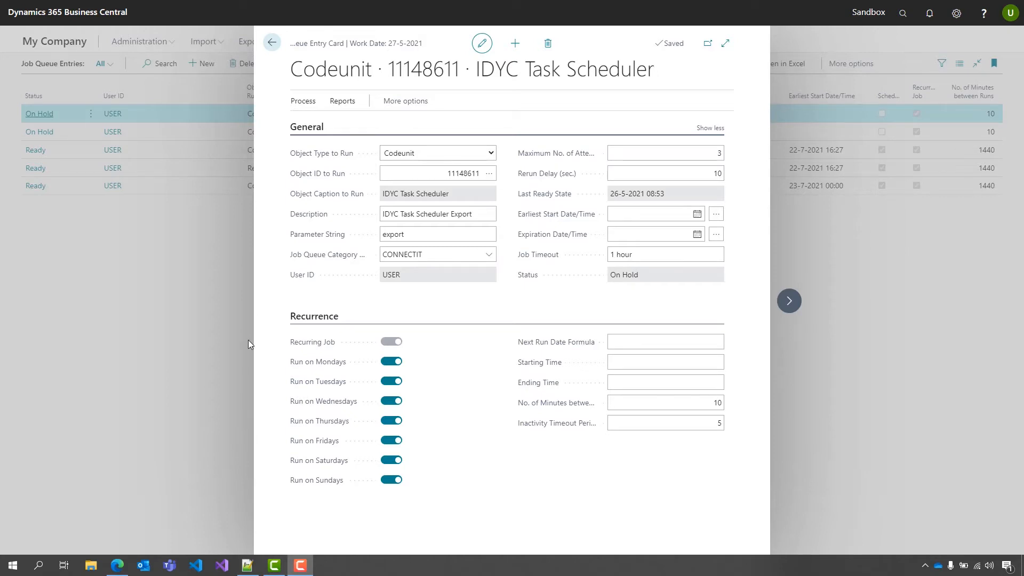
click(636, 403)
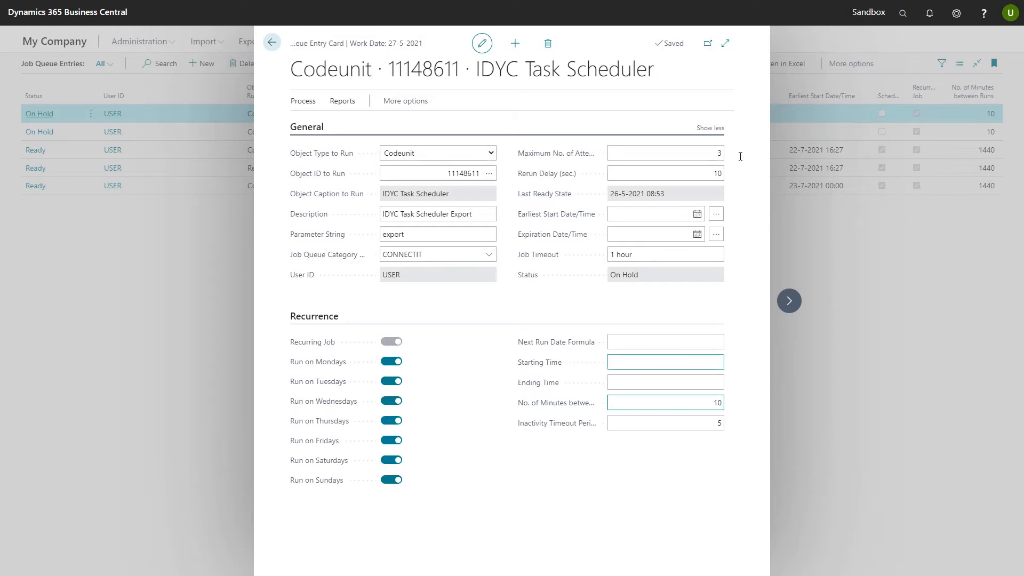
click(789, 301)
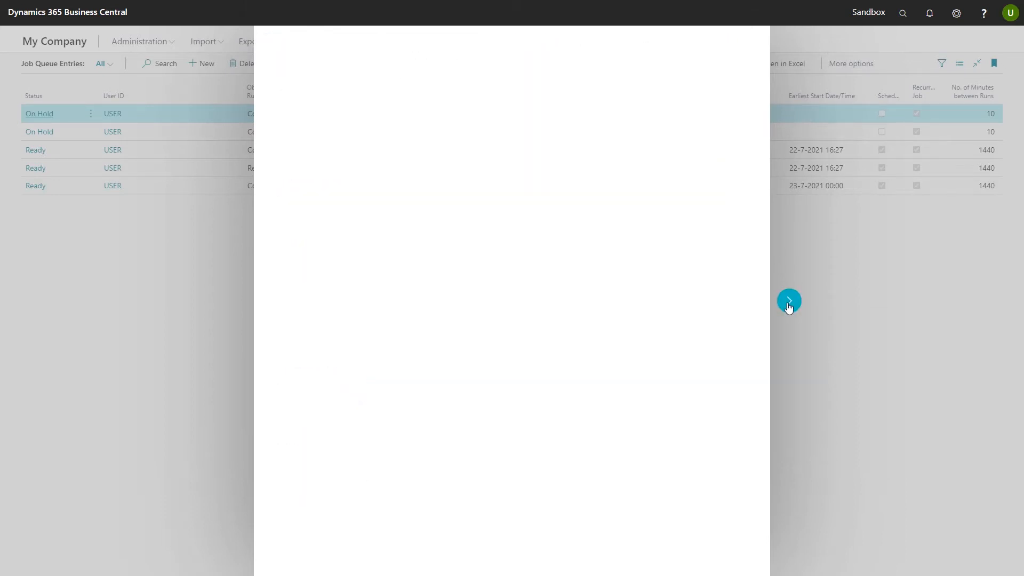
- Review the IDYC Task Scheduler Import card's parameter string and Process actions, then return to Job Queue Entries
click(430, 235)
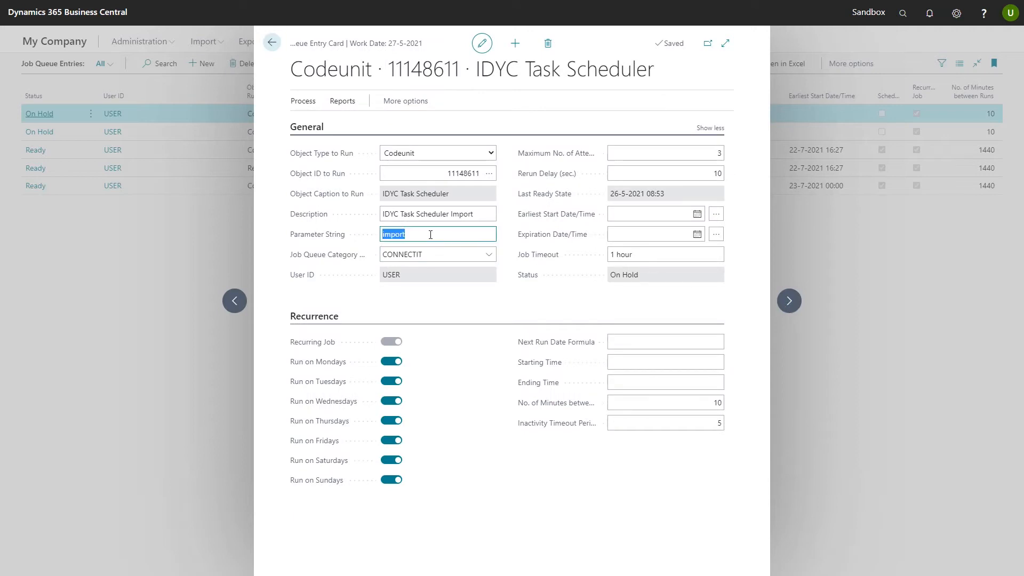
click(431, 234)
click(186, 317)
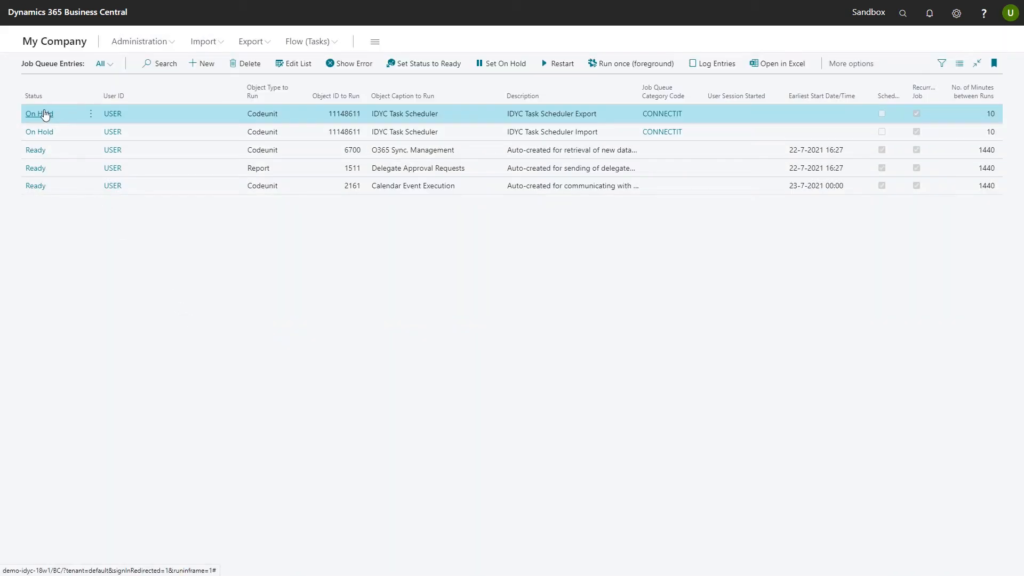
click(42, 113)
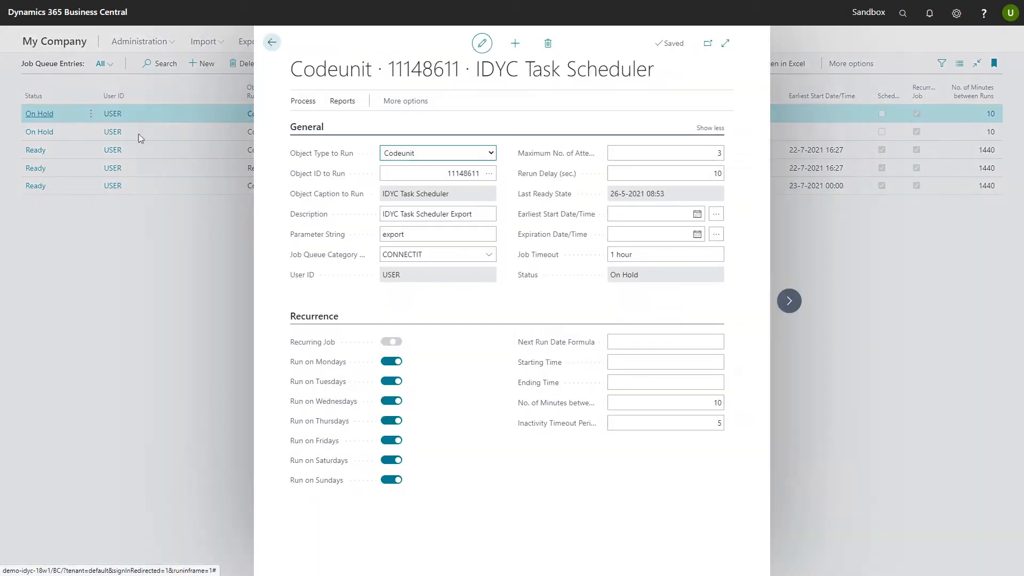
click(798, 303)
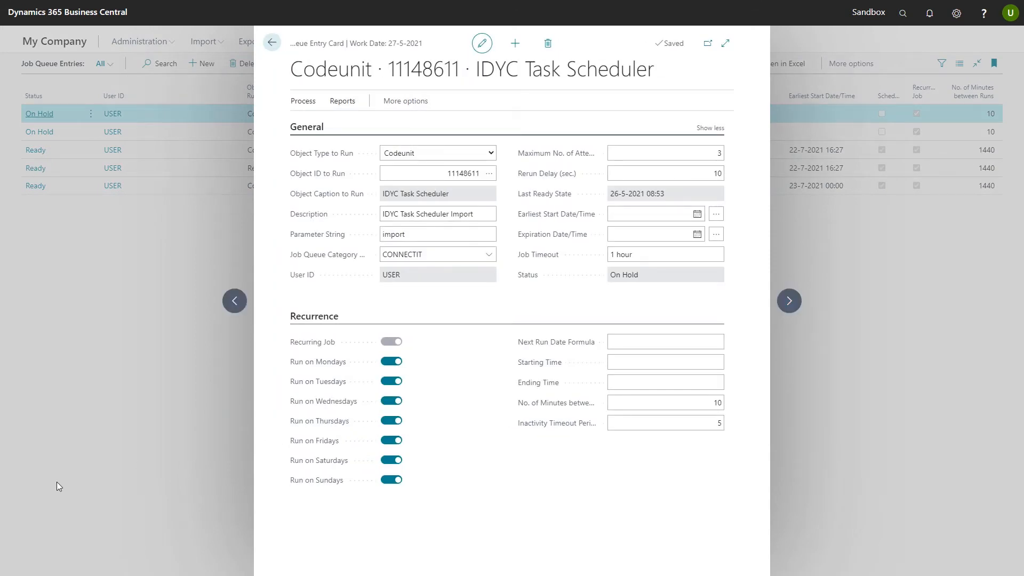
click(303, 101)
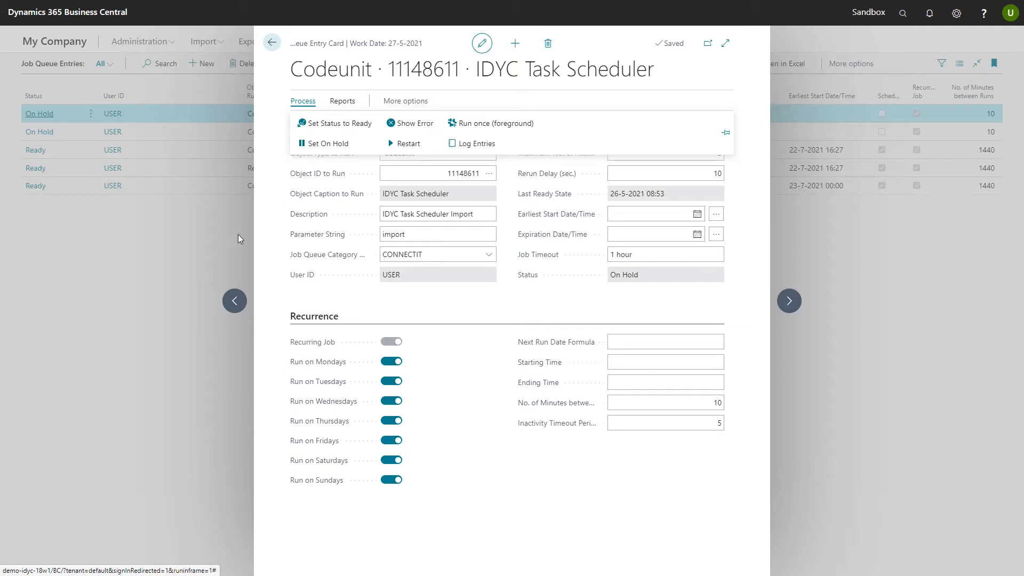
click(202, 243)
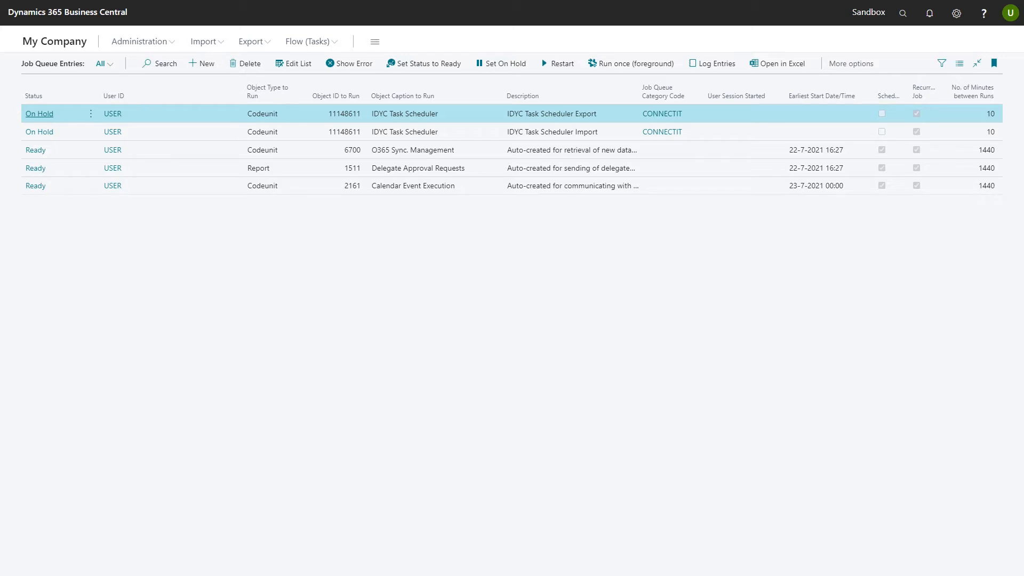
- Open export definition E-0026 DEMO Recurrence Scheduling from Export > Definitions in edit mode
click(255, 42)
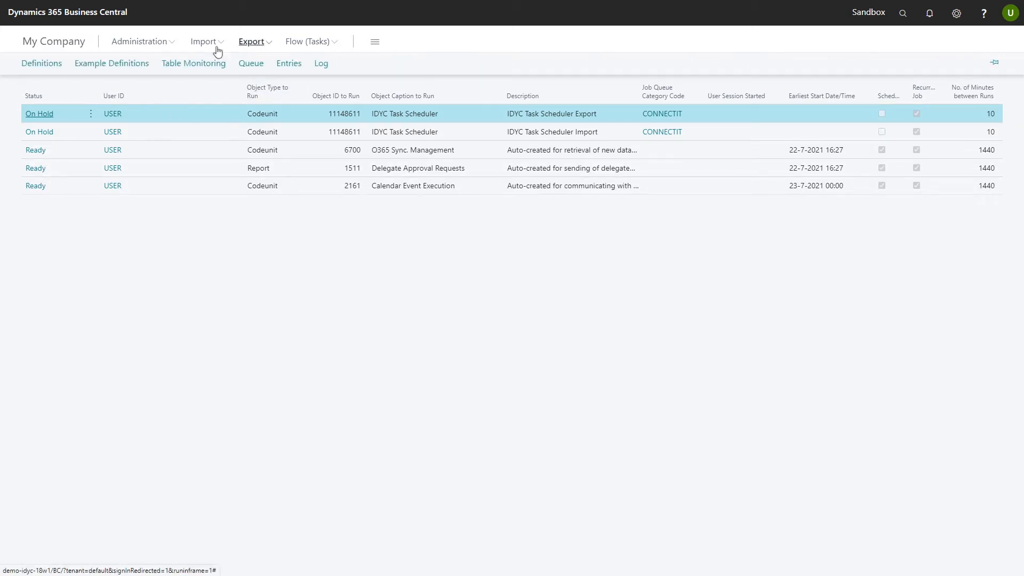
click(54, 65)
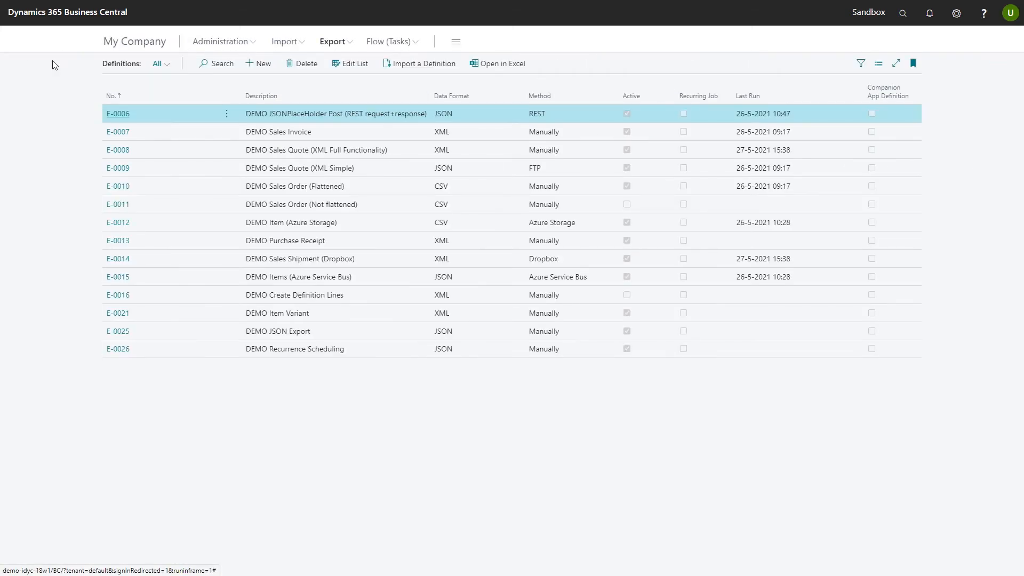
click(121, 354)
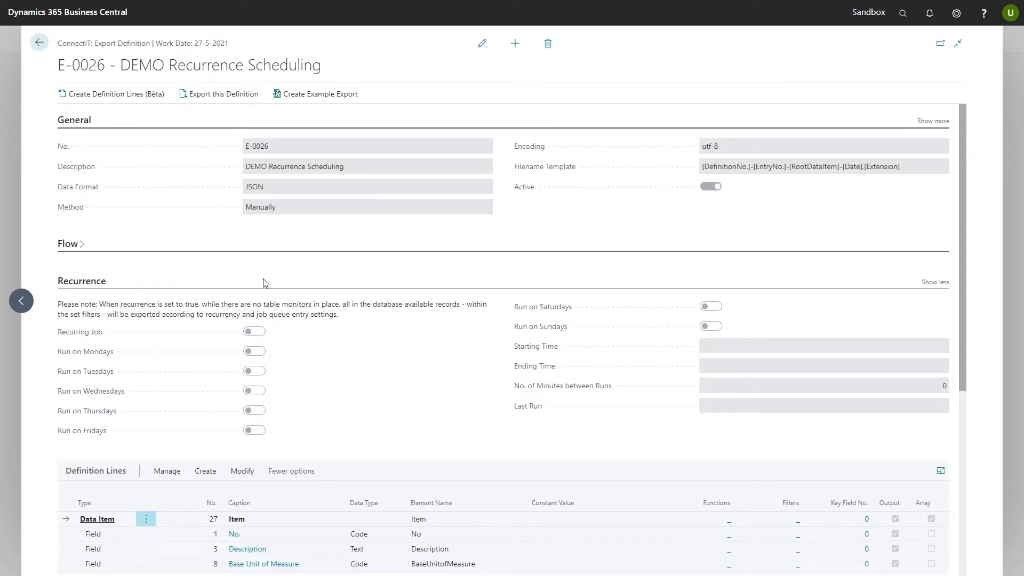
click(482, 43)
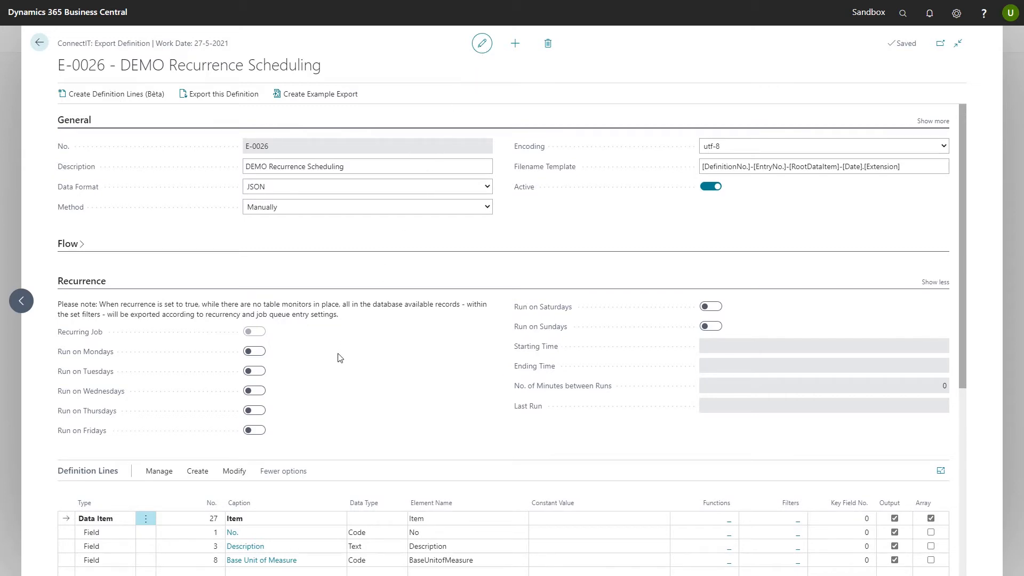
- Make E-0026 recur on Monday, Tuesday, Wednesday, Thursday and Friday
click(255, 350)
click(256, 372)
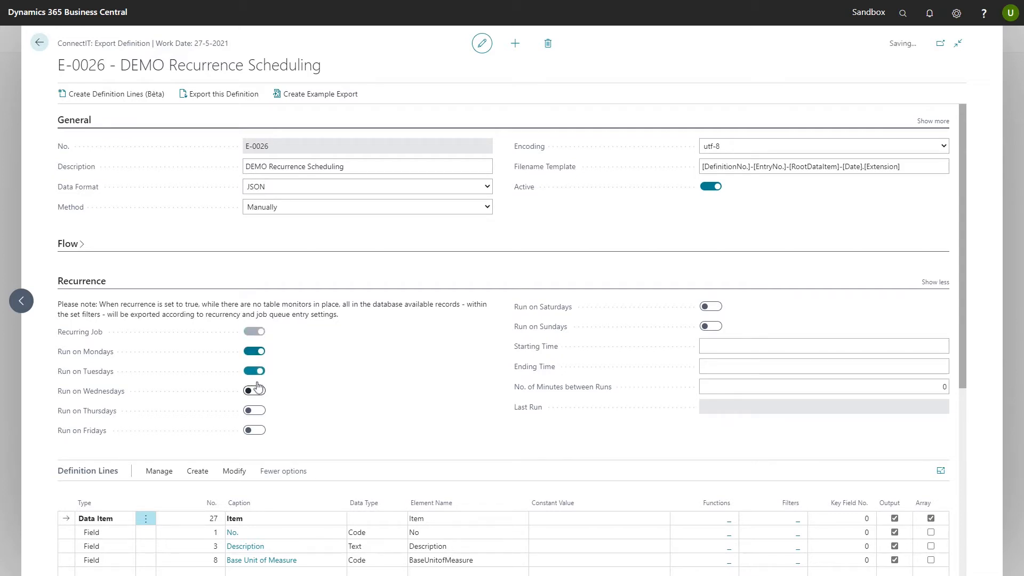
click(256, 392)
click(255, 411)
click(252, 431)
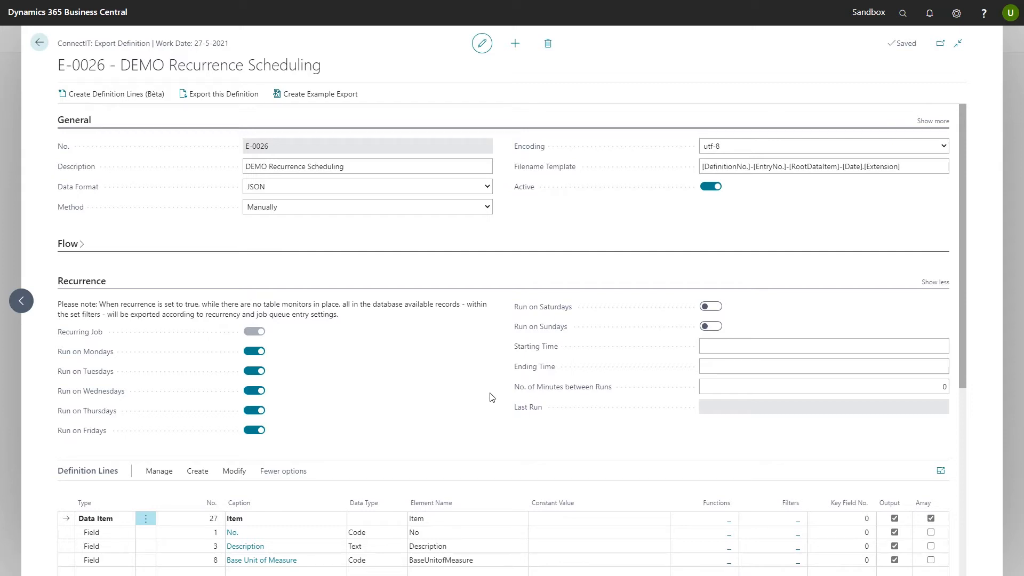
- Leave starting and ending times blank and set 60 minutes between runs
click(756, 350)
key(Tab)
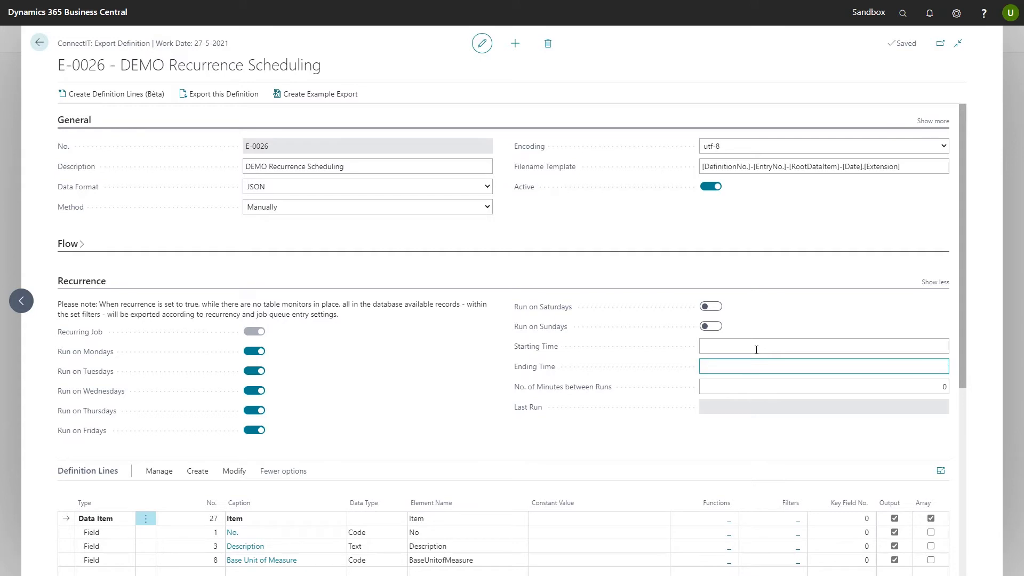
click(893, 310)
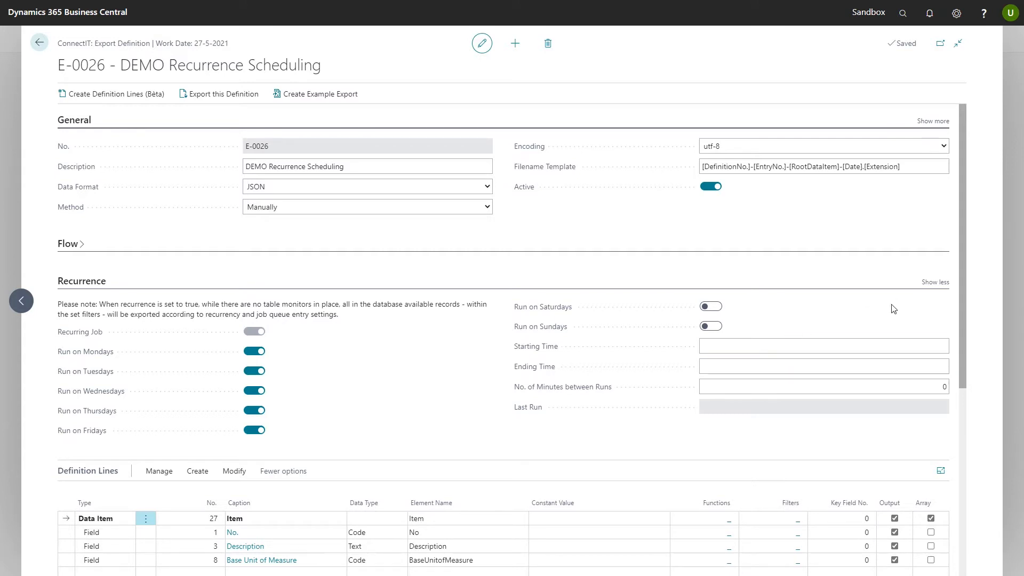
click(889, 386)
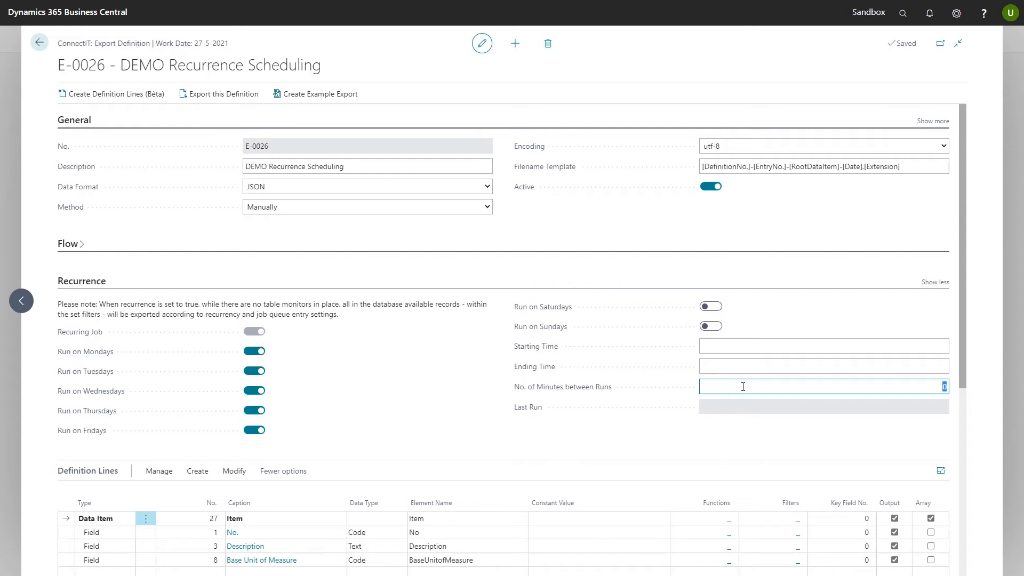
text(60)
key(Tab)
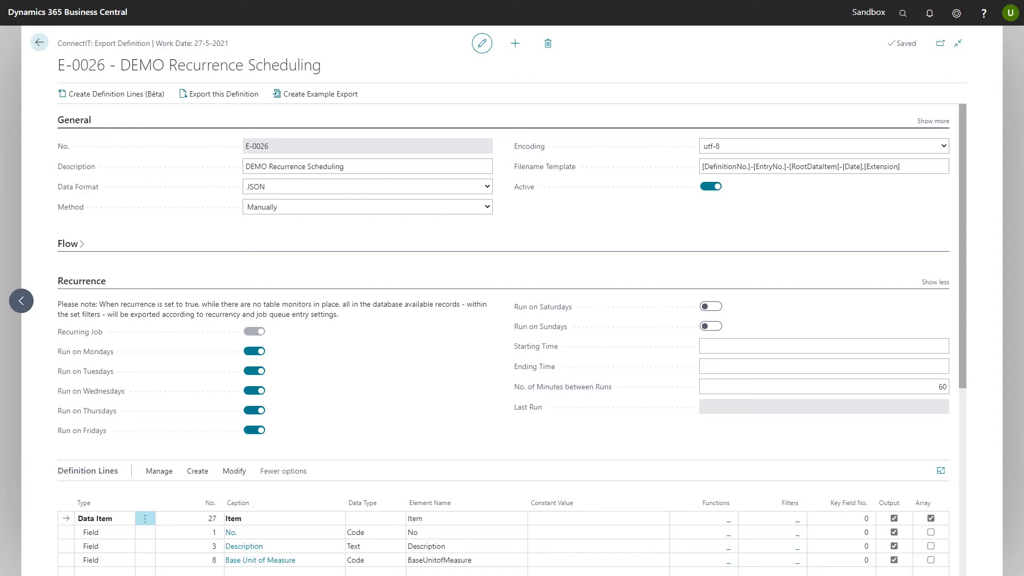
- Return home from the E-0026 card and open the Export Definitions list
click(39, 42)
click(288, 42)
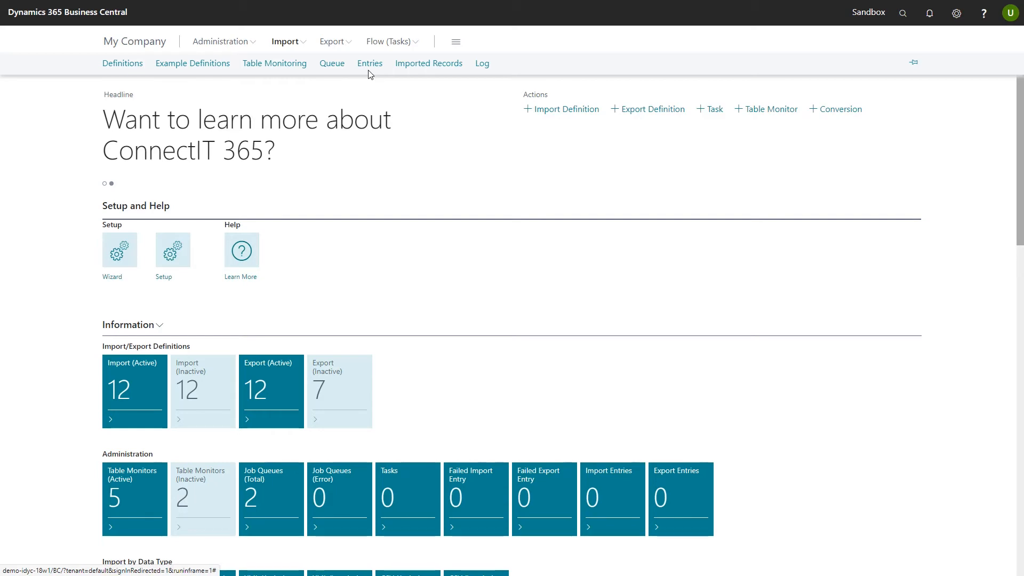
click(331, 44)
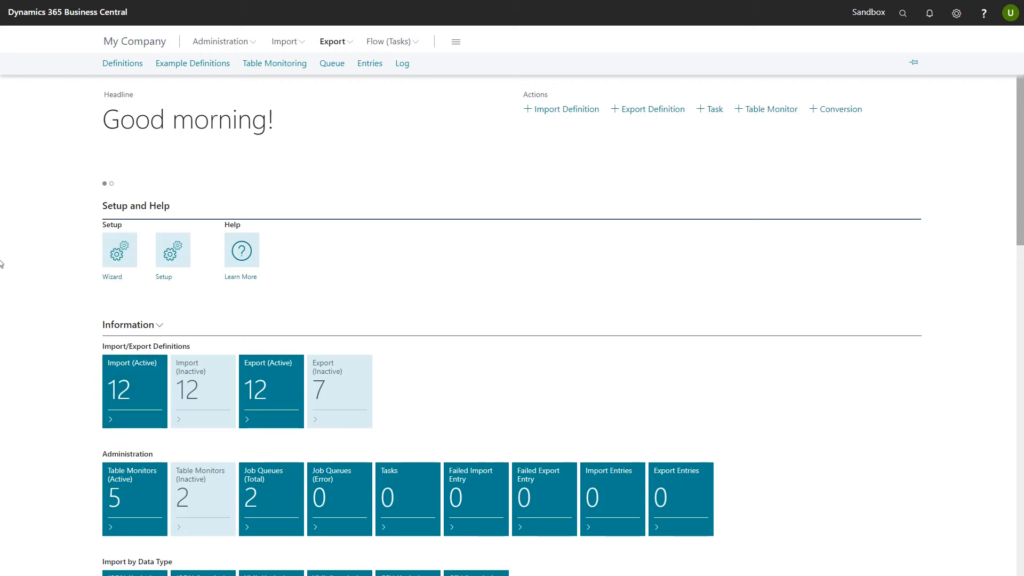
click(121, 67)
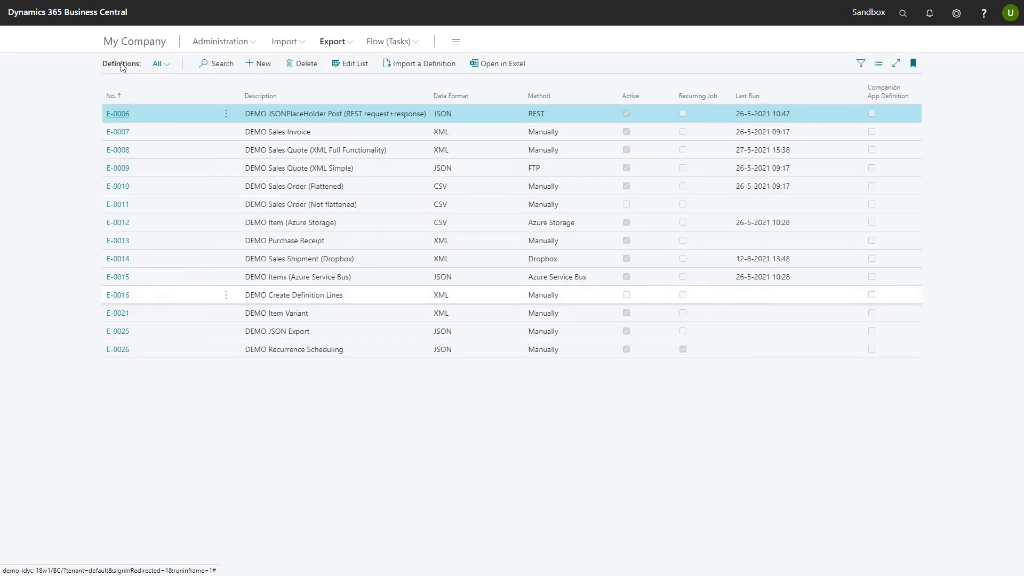
- In E-0026, activate the Item table monitor for insertions and modifications and open its field monitors
click(122, 355)
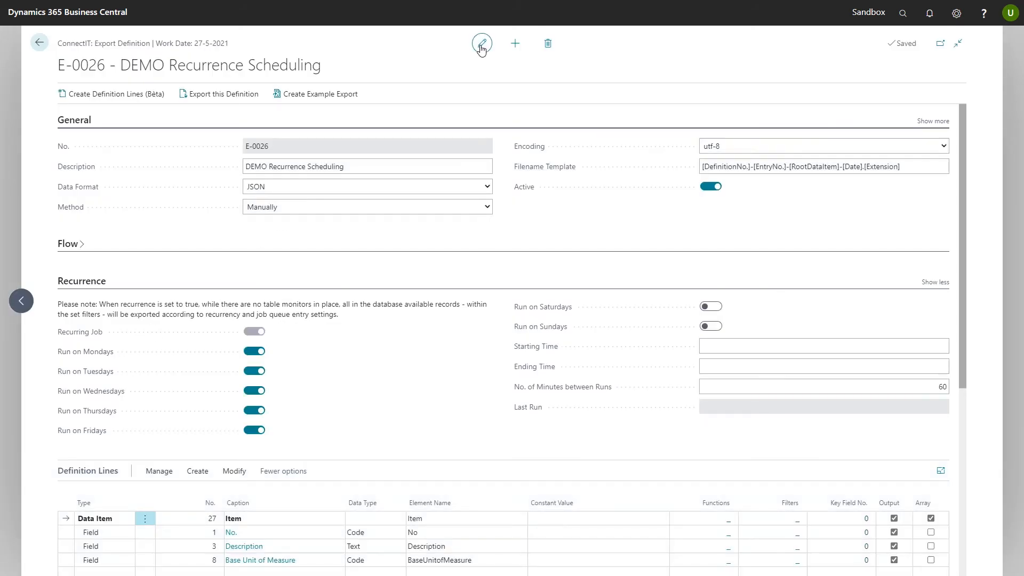
scroll(482, 48, down, 5)
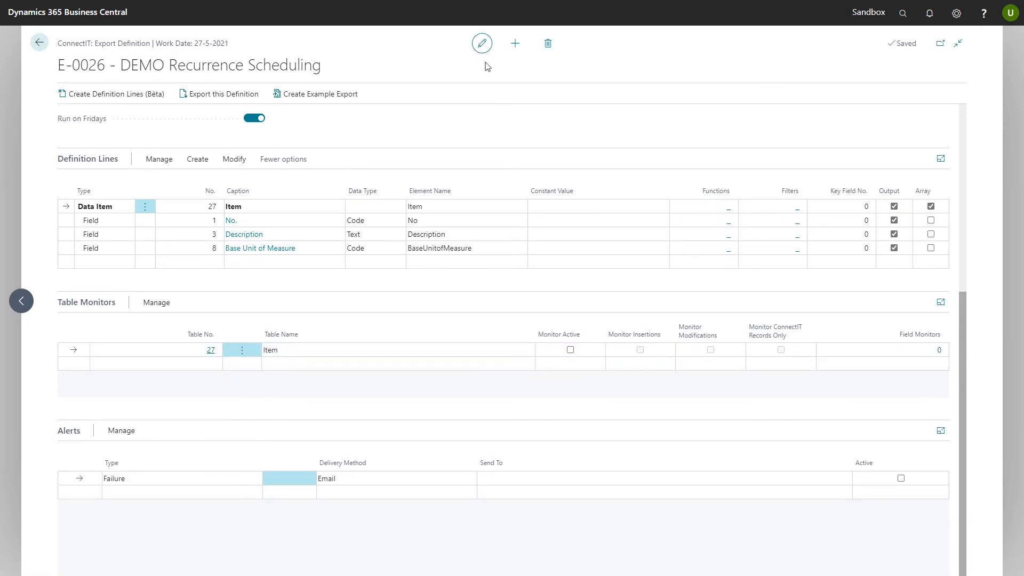
click(571, 350)
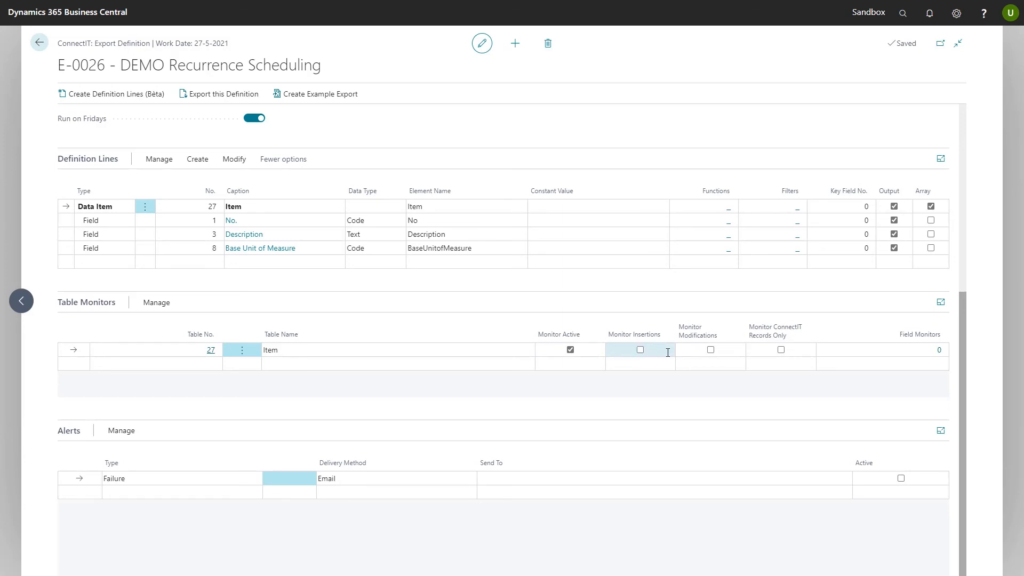
click(640, 352)
click(711, 351)
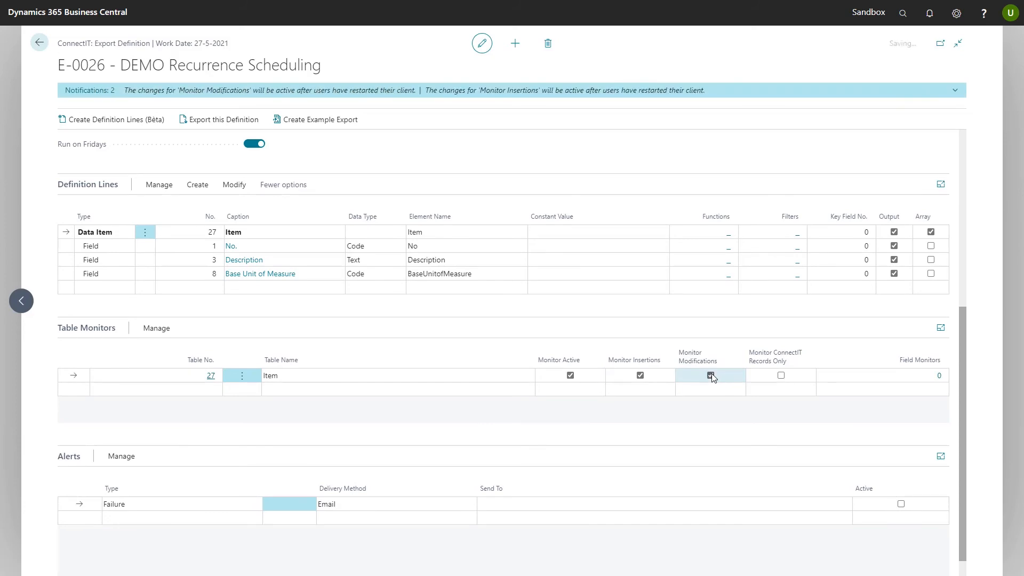
click(939, 376)
click(469, 337)
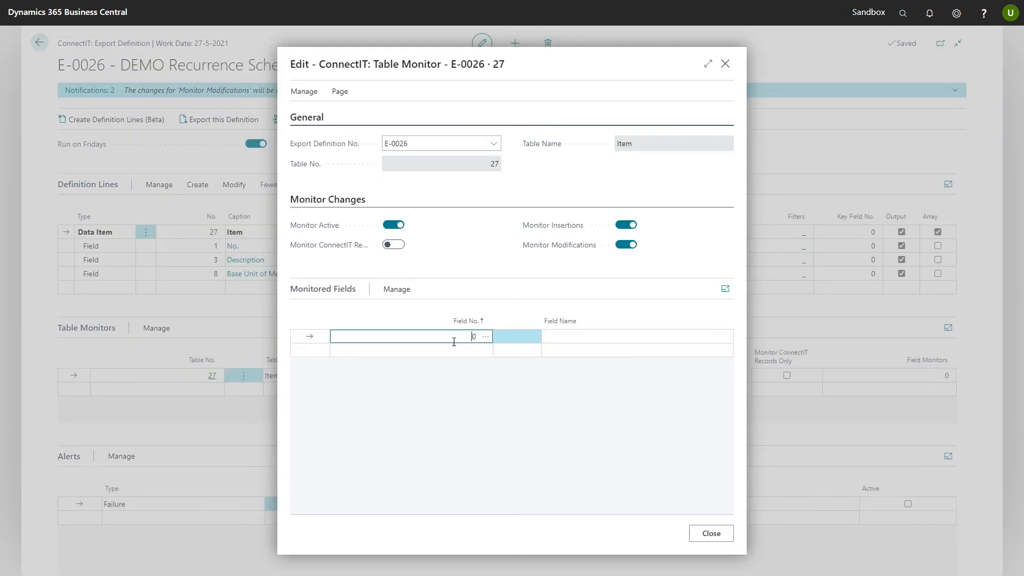
- Set the monitored Item field to 22 Unit Cost and turn off Monitor Insertions
click(485, 336)
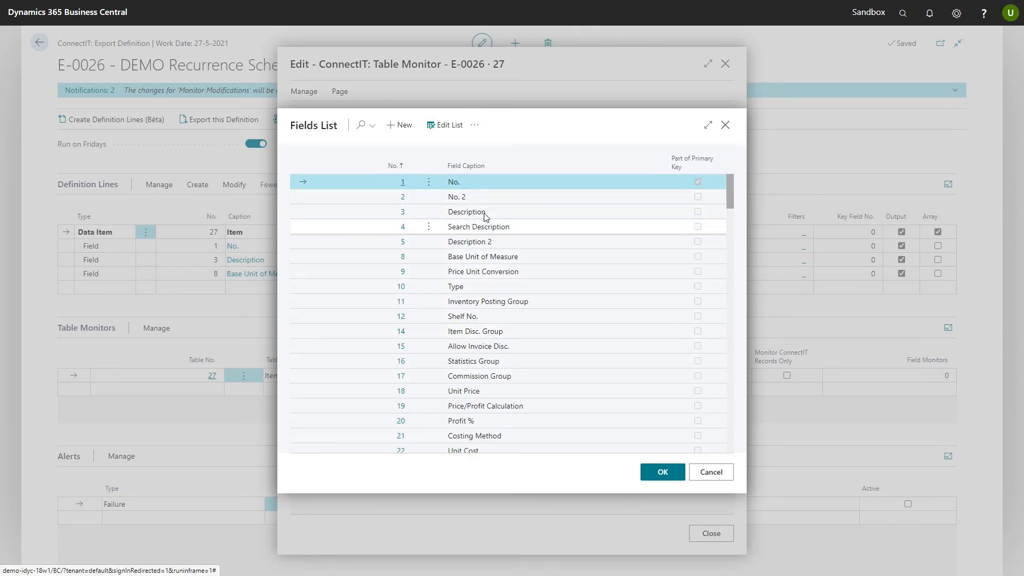
scroll(486, 223, down, 4)
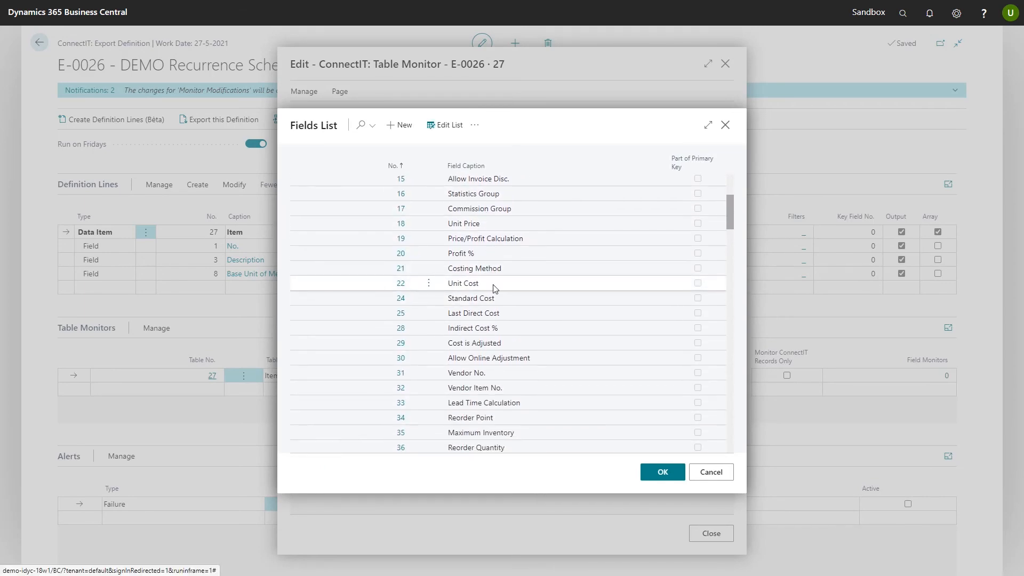
click(493, 286)
click(660, 472)
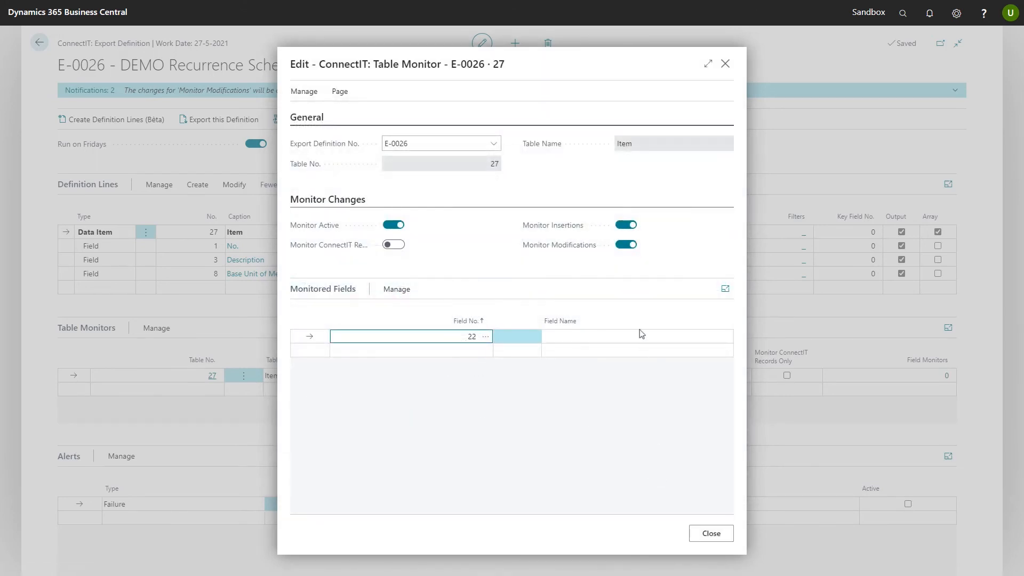
click(626, 224)
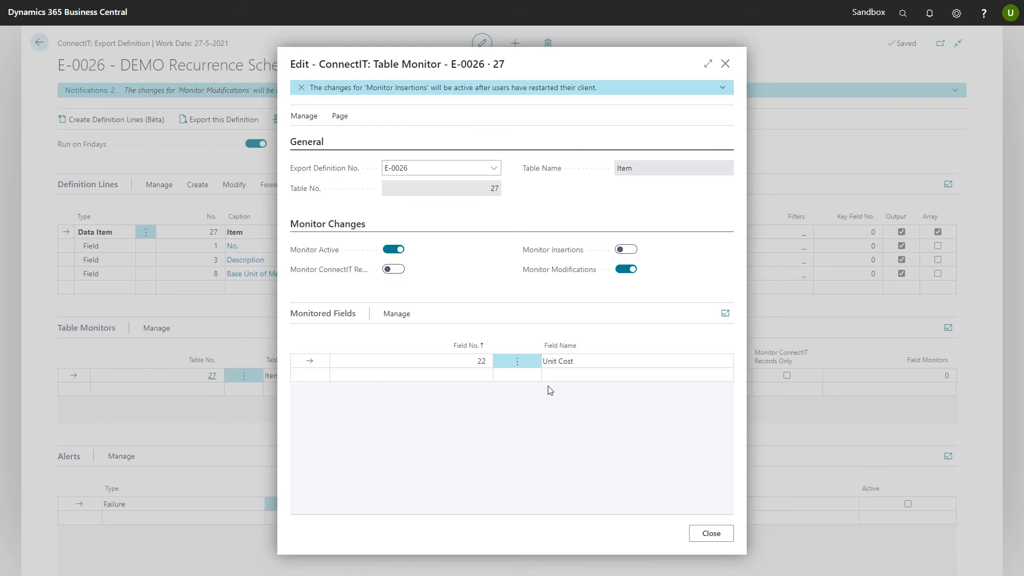
click(711, 537)
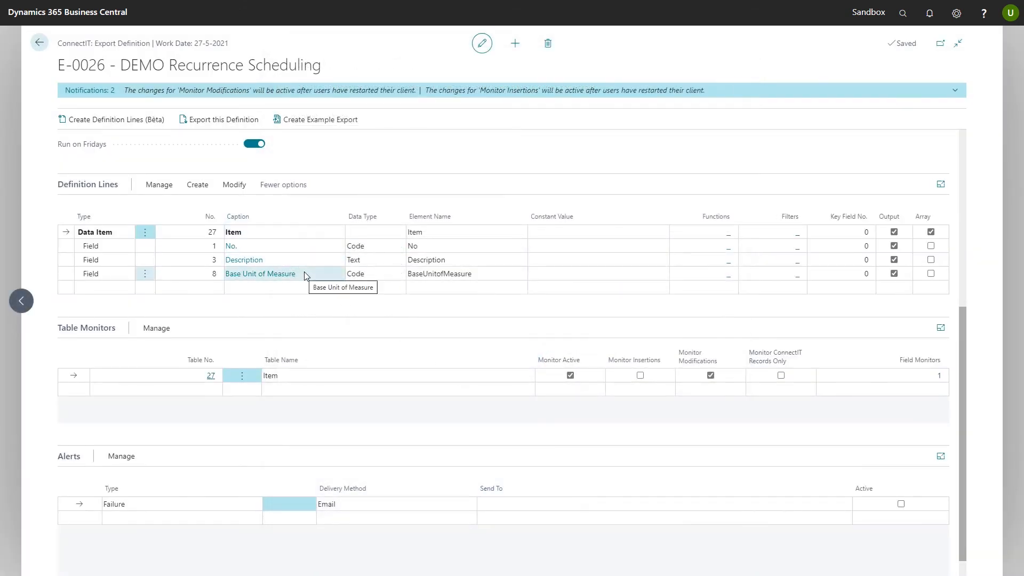
- Close E-0026 and show the Export options on the ConnectIT home page
click(40, 46)
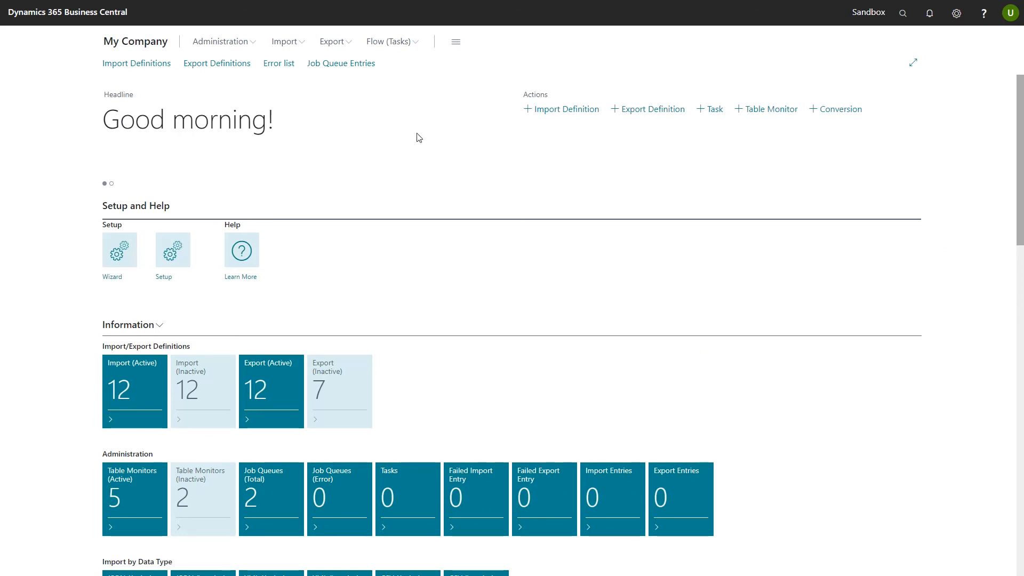
click(332, 41)
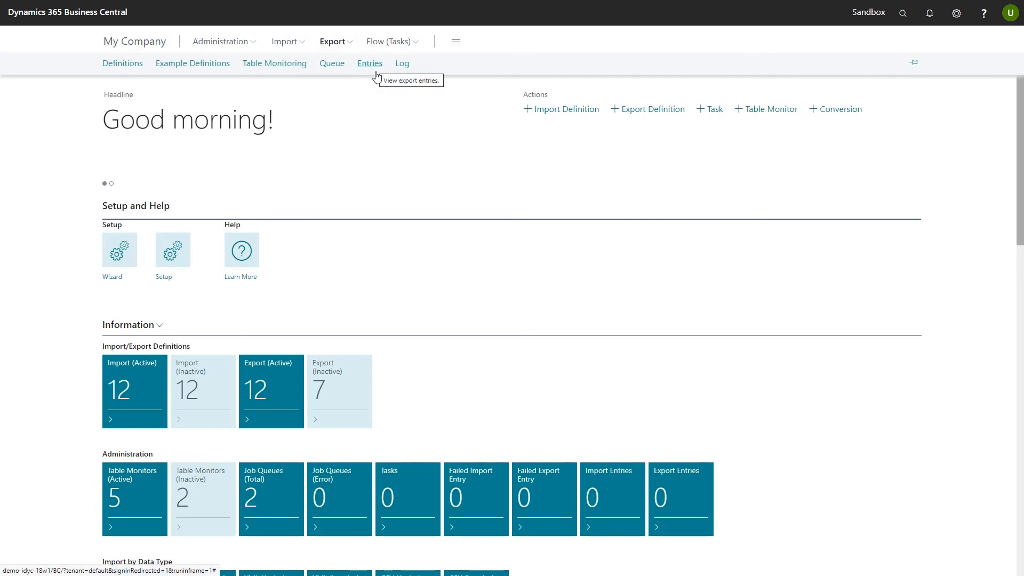